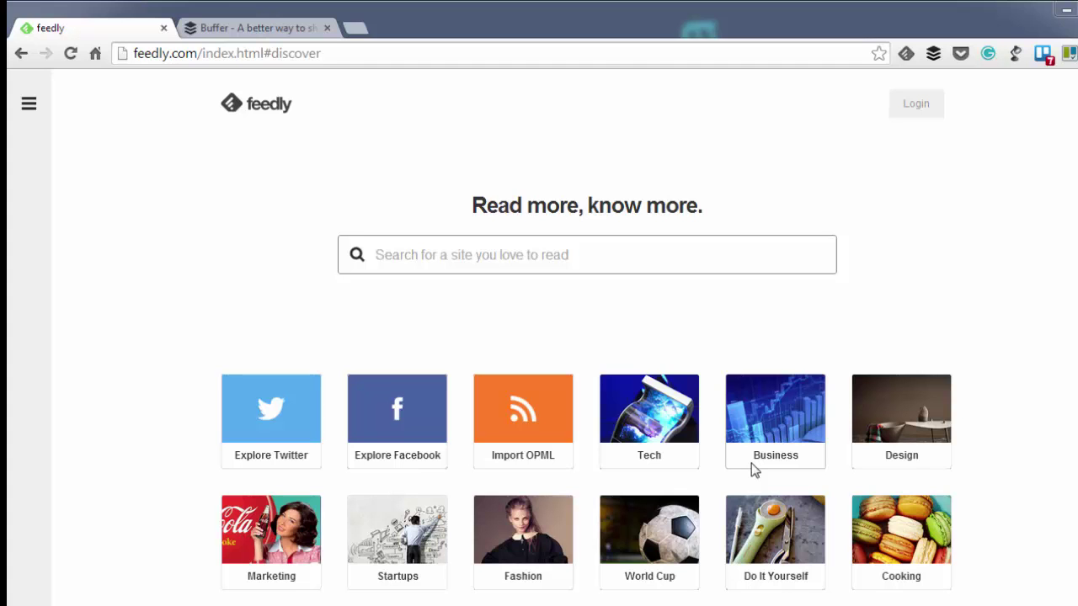
- Sign in to feedly with a Google account
left_click(916, 105)
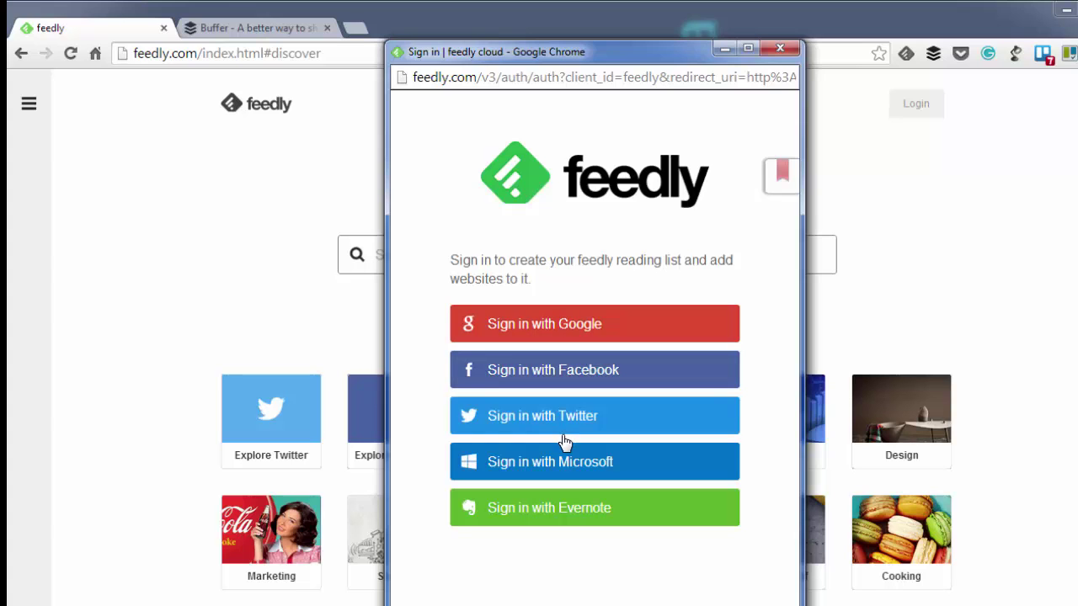
left_click(560, 332)
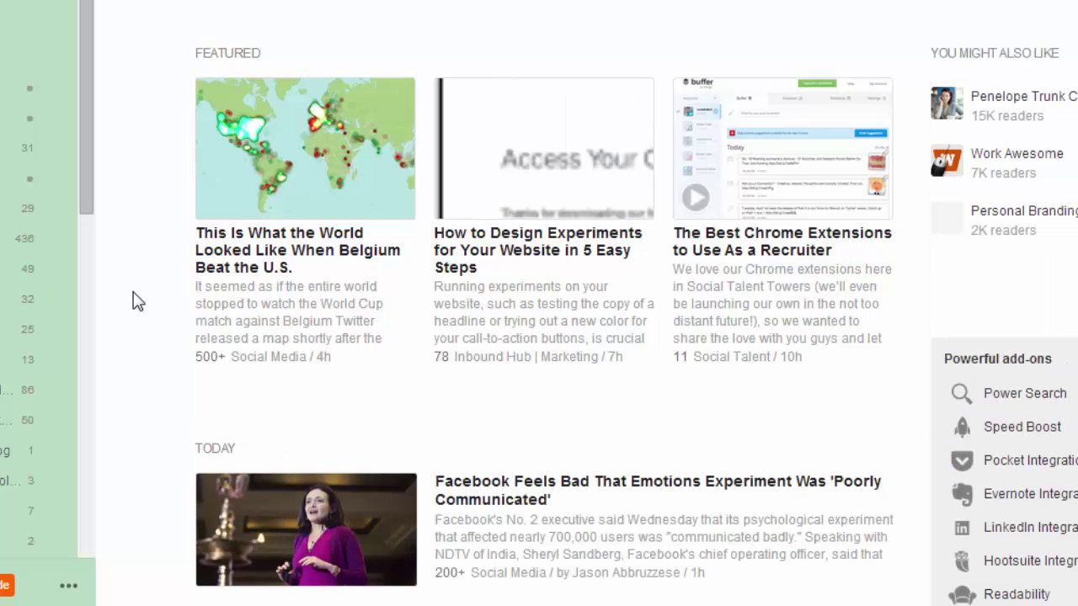
- Open the article "How To Effectively Manage Your LinkedIn Group Activity" from the feed and look through its text and sharing options
scroll(138, 301, "down", 5)
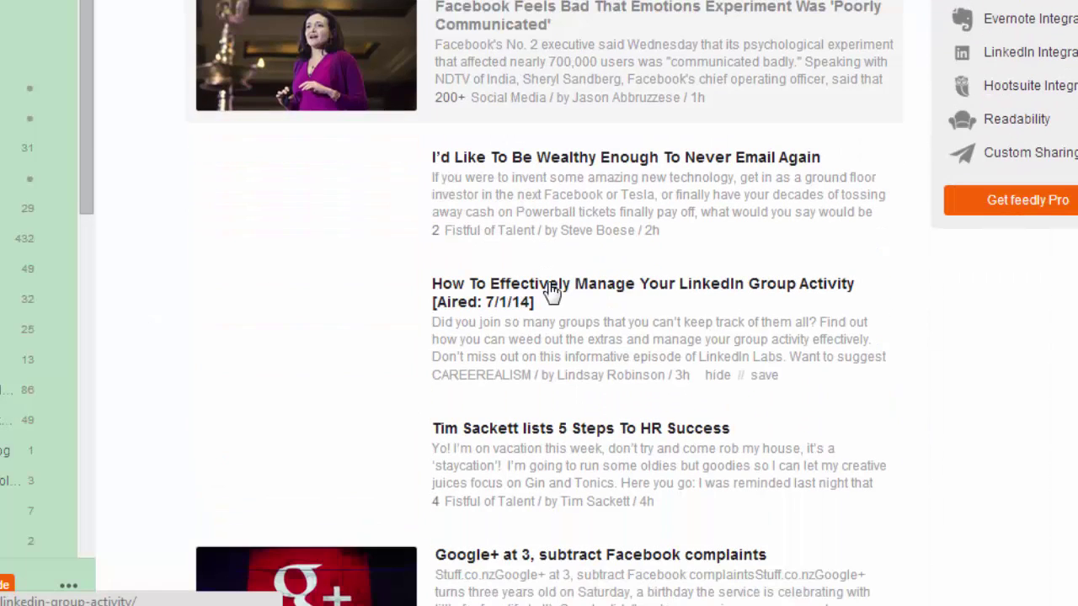
left_click(549, 291)
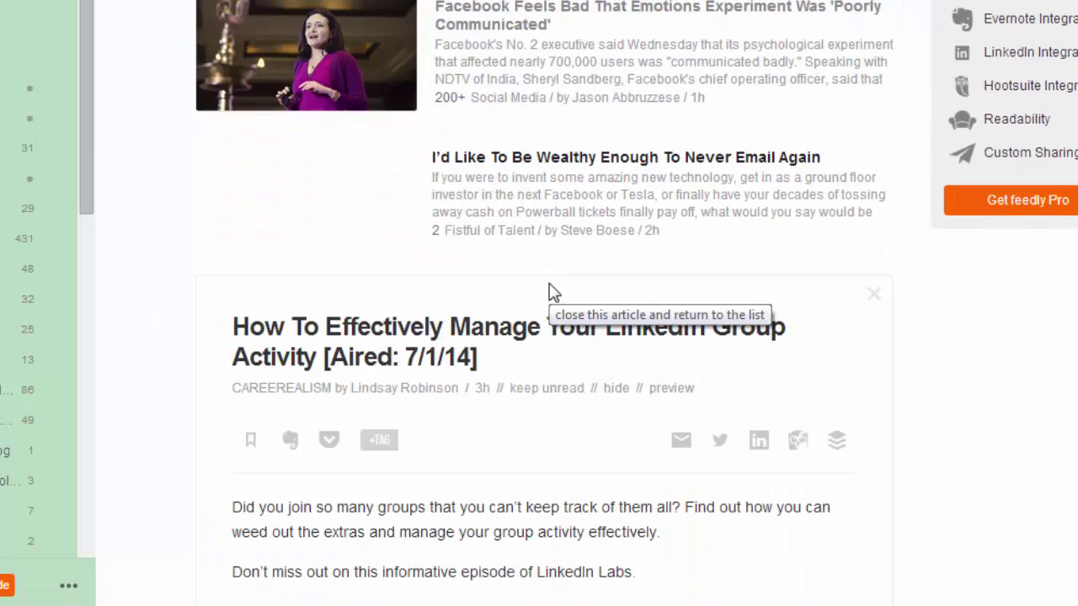
scroll(549, 292, "down", 1)
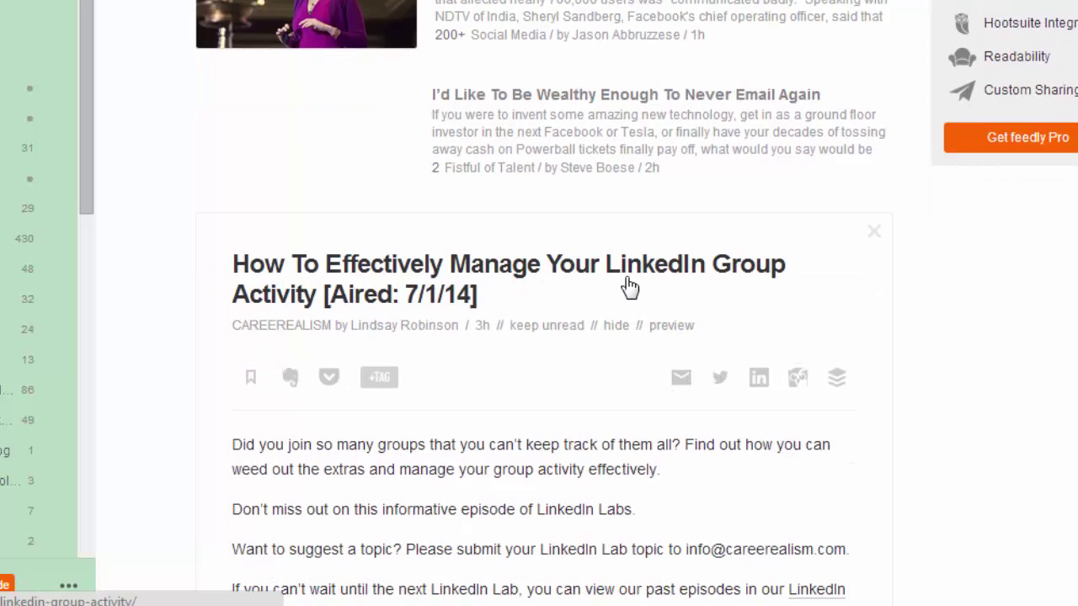
scroll(629, 286, "down", 1)
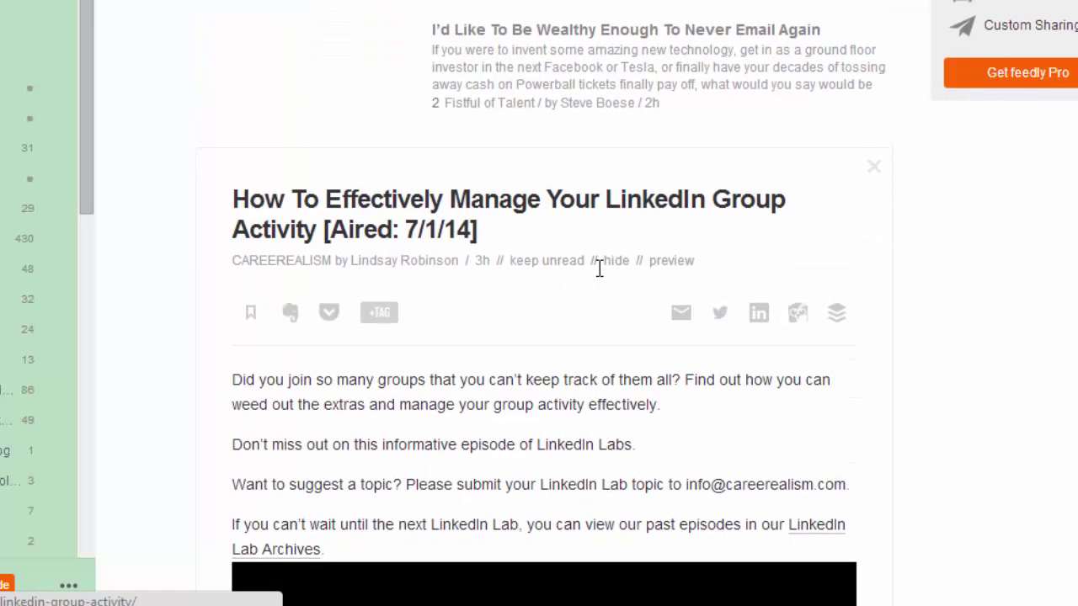
scroll(599, 268, "down", 2)
scroll(600, 268, "down", 2)
key("Escape")
key("j")
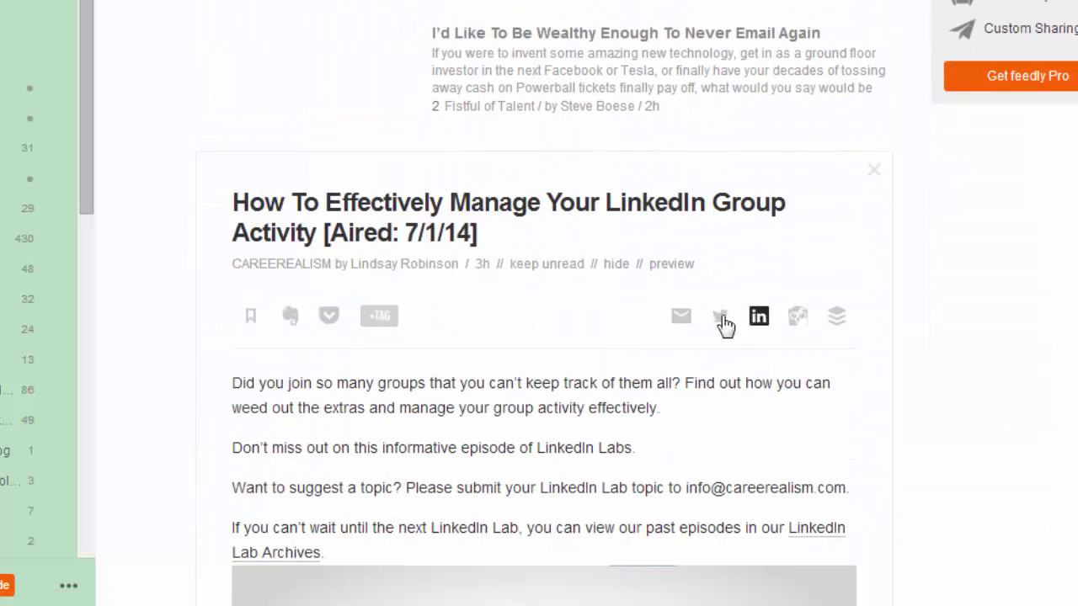
- View the article's Twitter share window, close it without tweeting, and try the LinkedIn share option
left_click(728, 327)
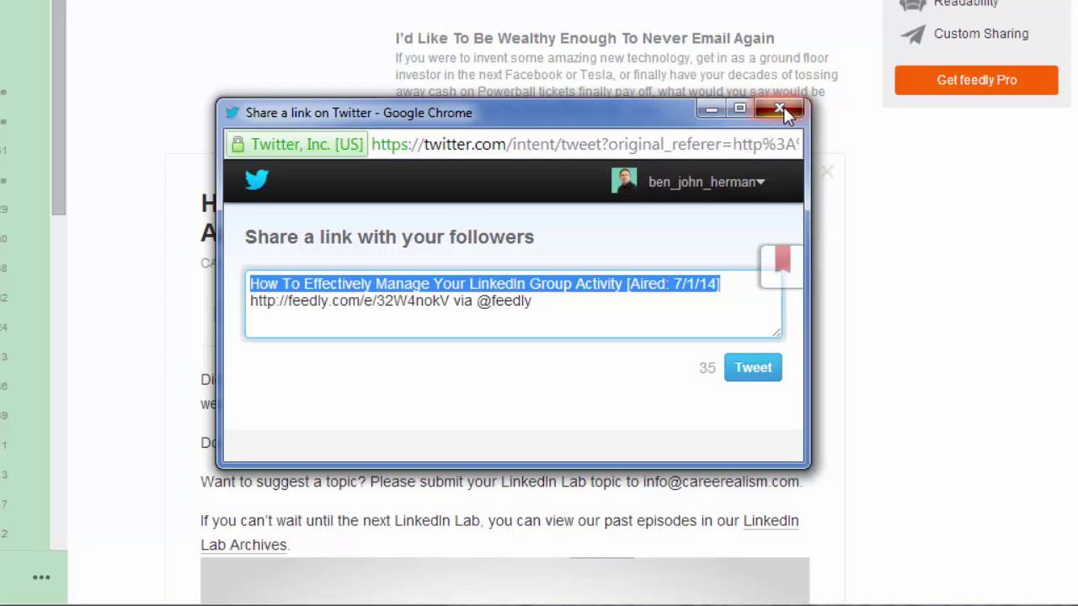
key("ctrl+w")
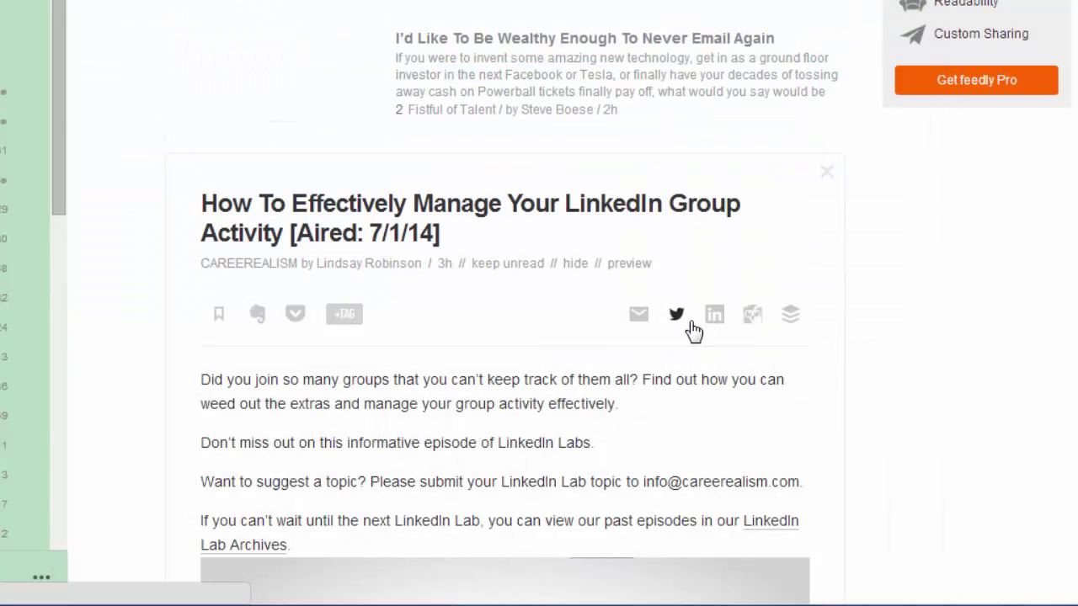
left_click(717, 318)
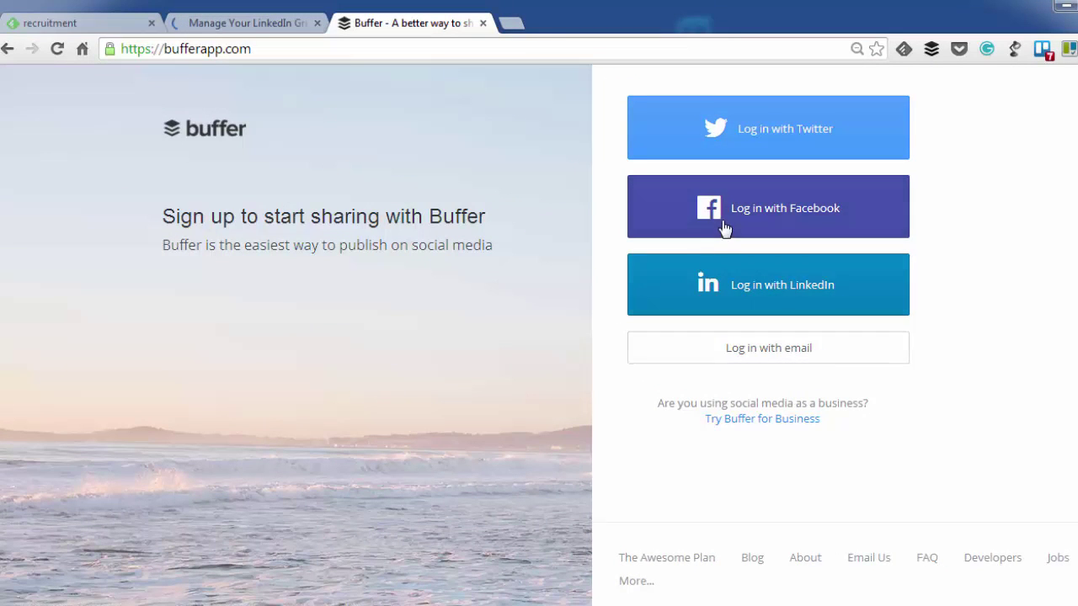
- Log in to Buffer with LinkedIn and open the LinkedIn account's posting schedule
left_click(731, 290)
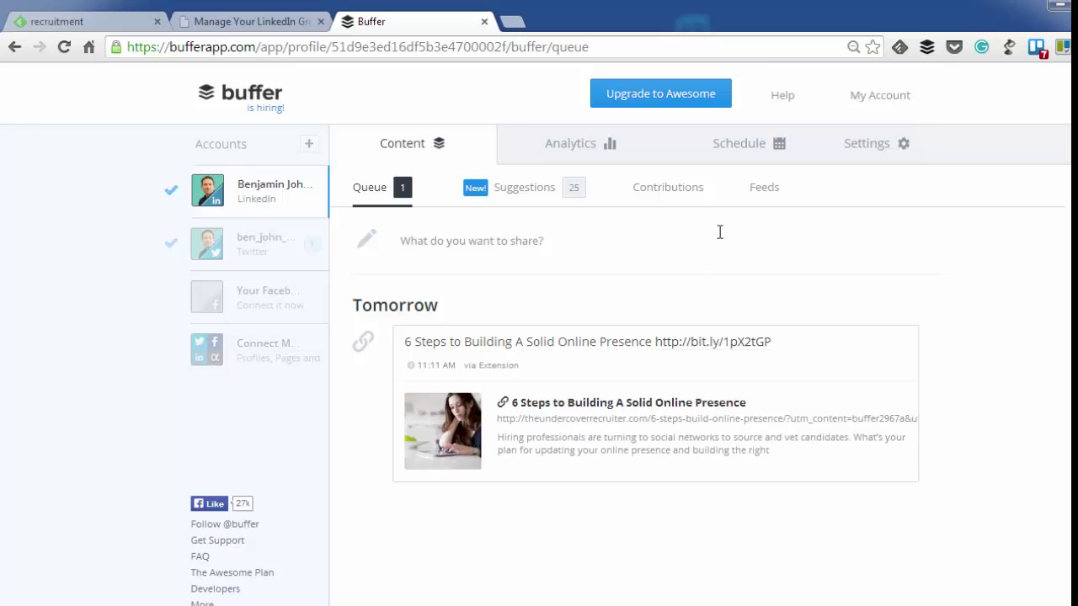
left_click(738, 158)
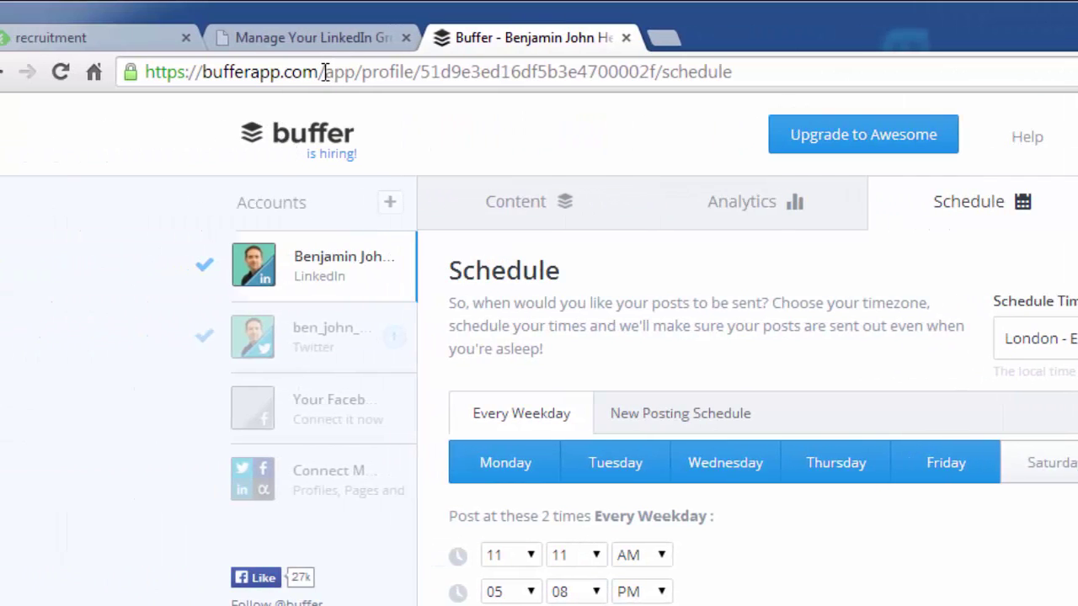
- Go to bufferapp.com/extras and add the Buffer extension to Chrome
left_click_drag(327, 70, 959, 54)
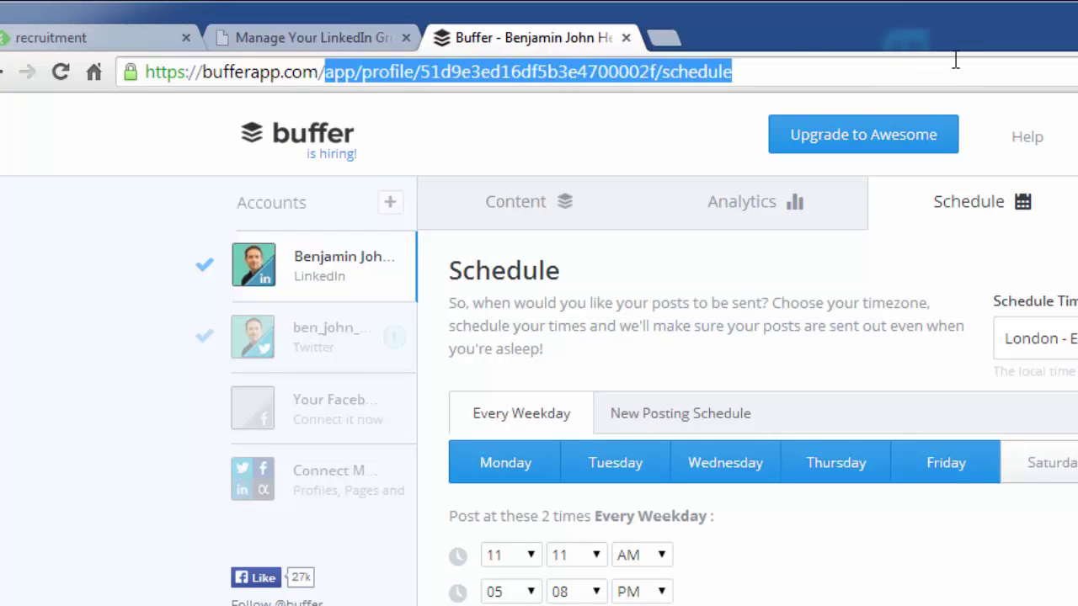
type("e")
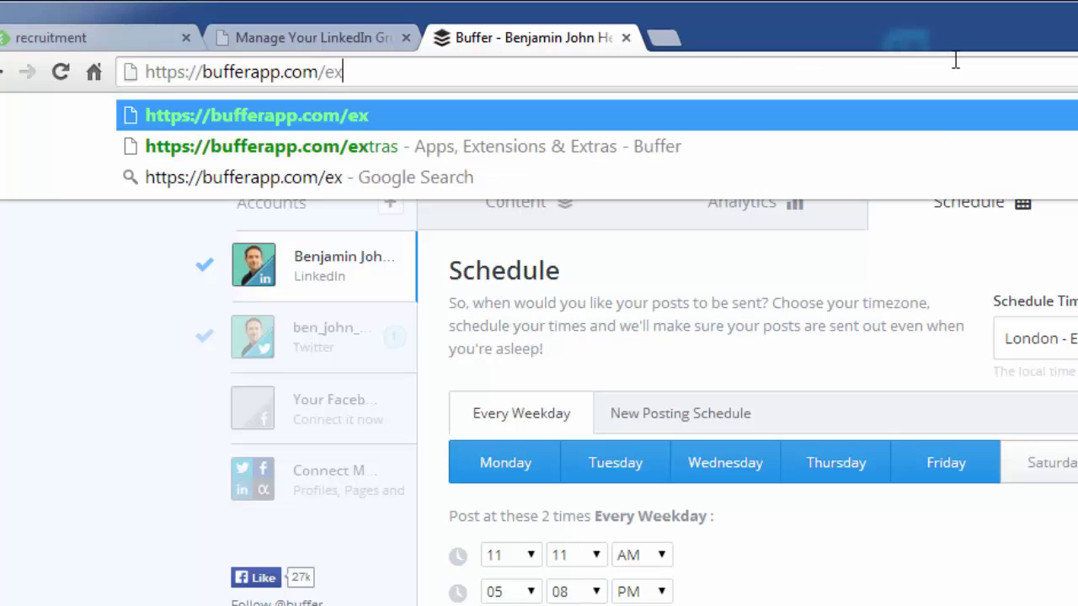
type("ra")
key("Return")
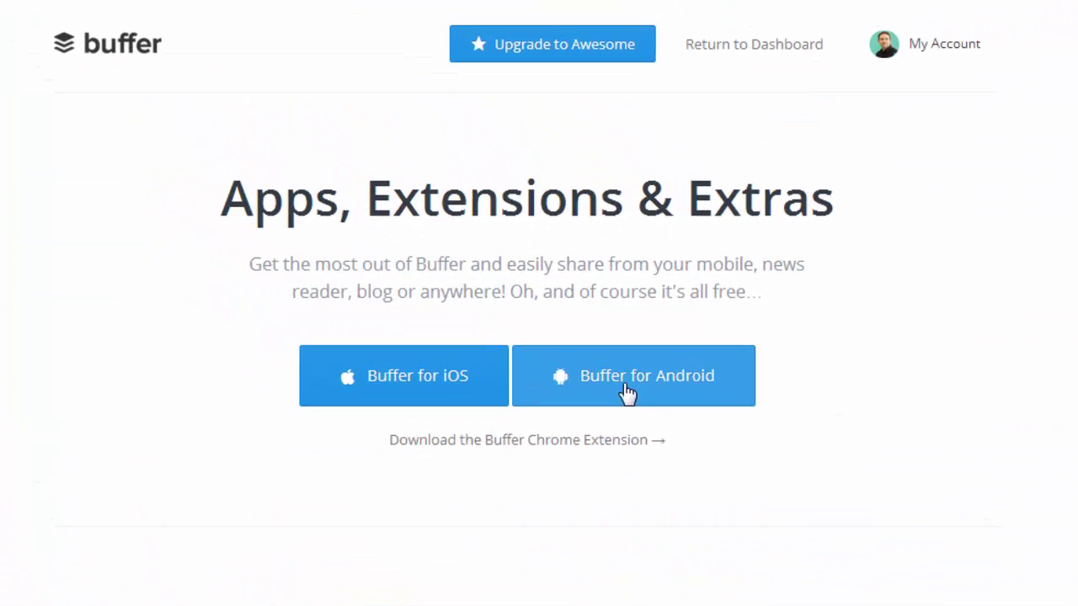
left_click(551, 439)
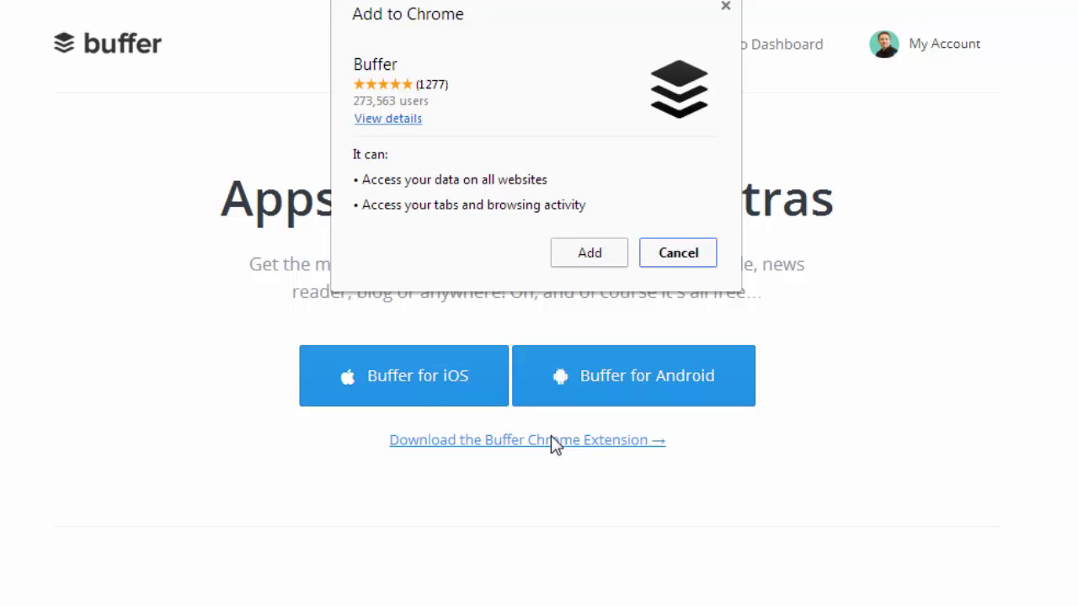
left_click(589, 252)
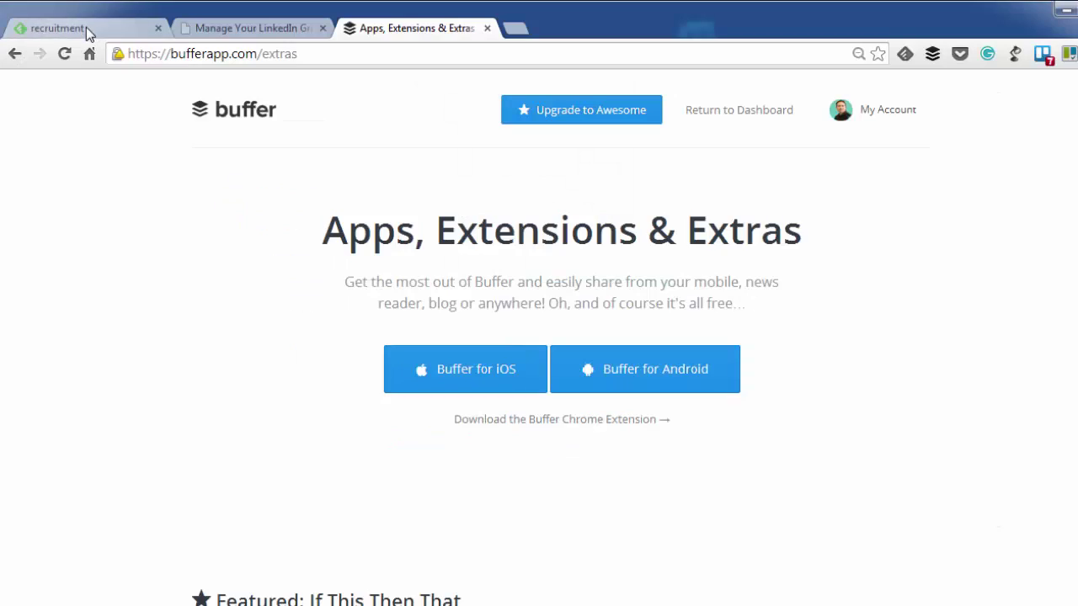
- Return to the feedly recruitment feed, open the LinkedIn group activity article on the CAREEREALISM site, and start a Buffer post from it
left_click(87, 32)
scroll(514, 383, "down", 3)
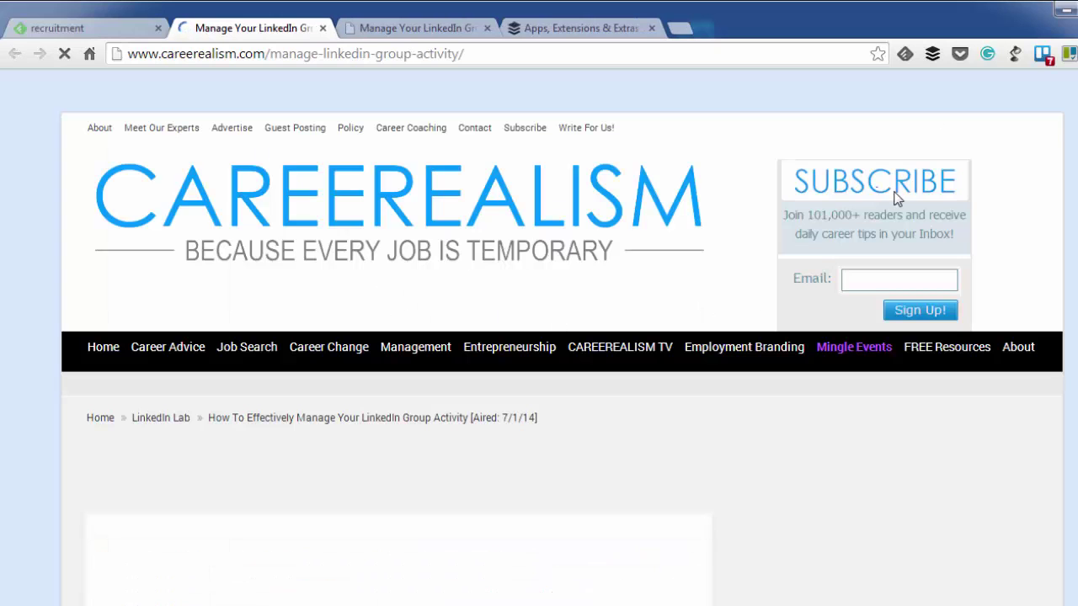
left_click(931, 56)
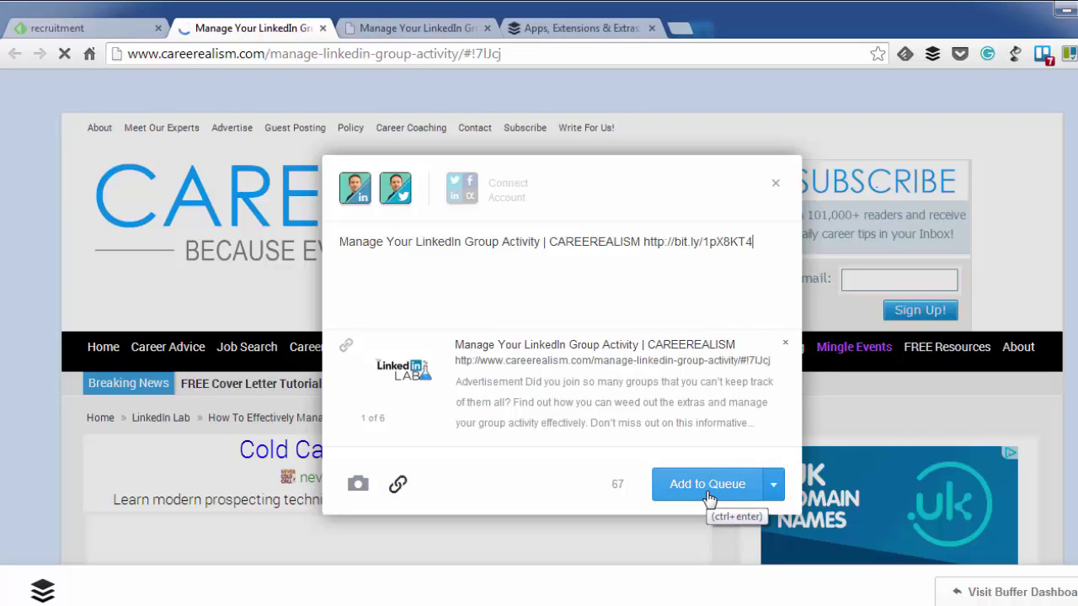
type("hfoe ho ho")
key("BackSpace")
key("BackSpace")
key("BackSpace")
key("BackSpace")
key("BackSpace")
key("BackSpace")
key("BackSpace")
key("BackSpace")
key("BackSpace")
key("BackSpace")
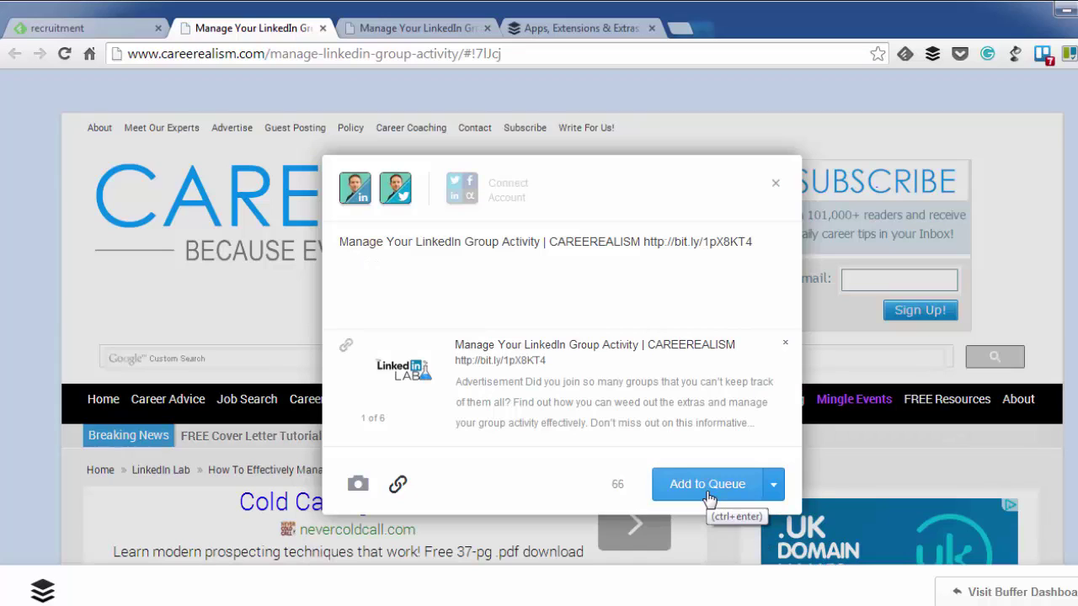
- Add the CAREEREALISM article post to the Buffer queue for the LinkedIn and Twitter accounts
left_click(707, 485)
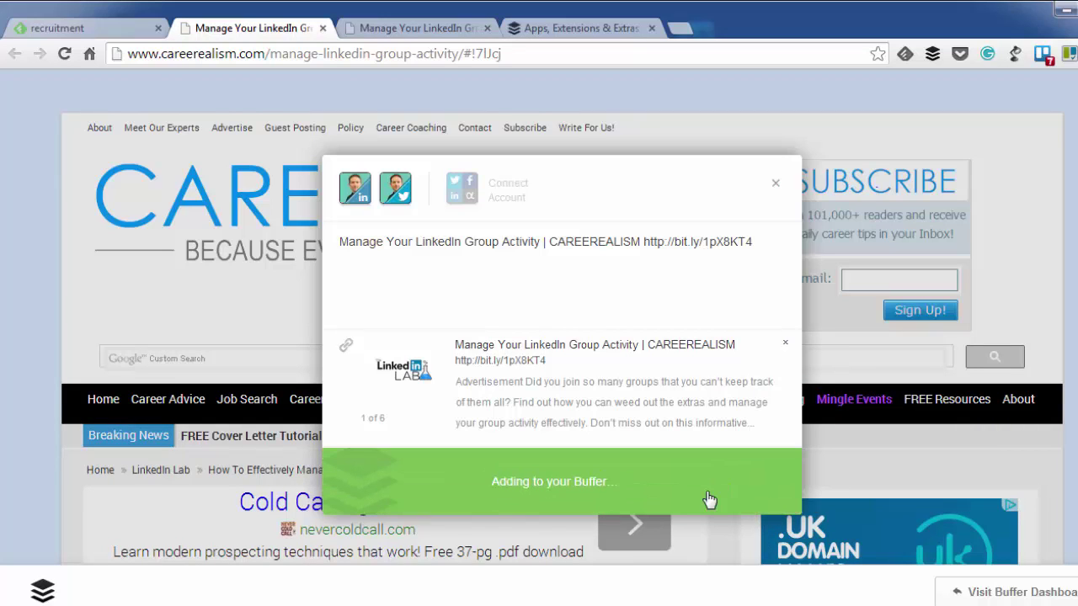